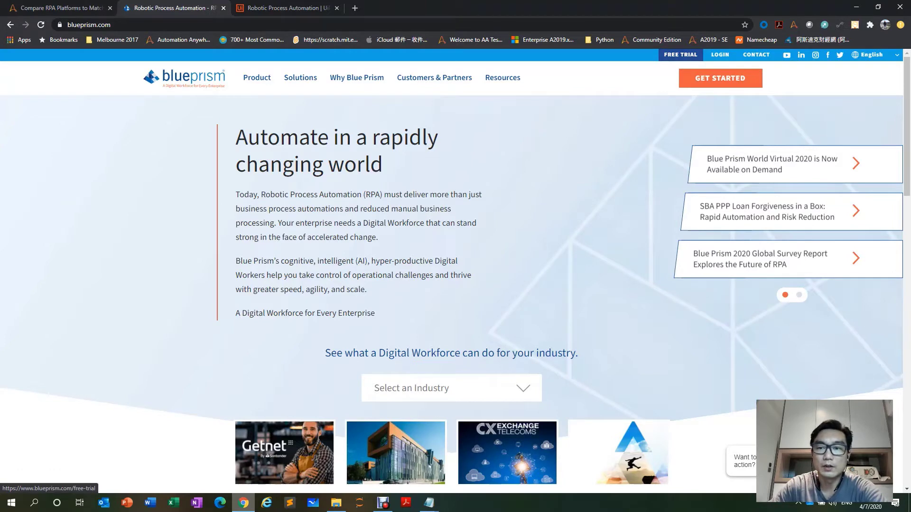
Open the Blue Prism free trial and UiPath sign-up pages, then return to Automation Anywhere's comparison.
left_click(680, 55)
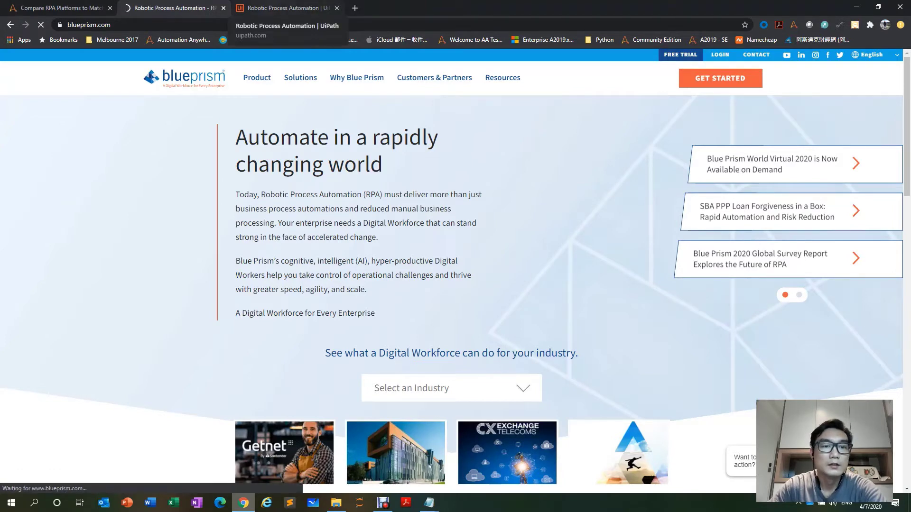
left_click(285, 8)
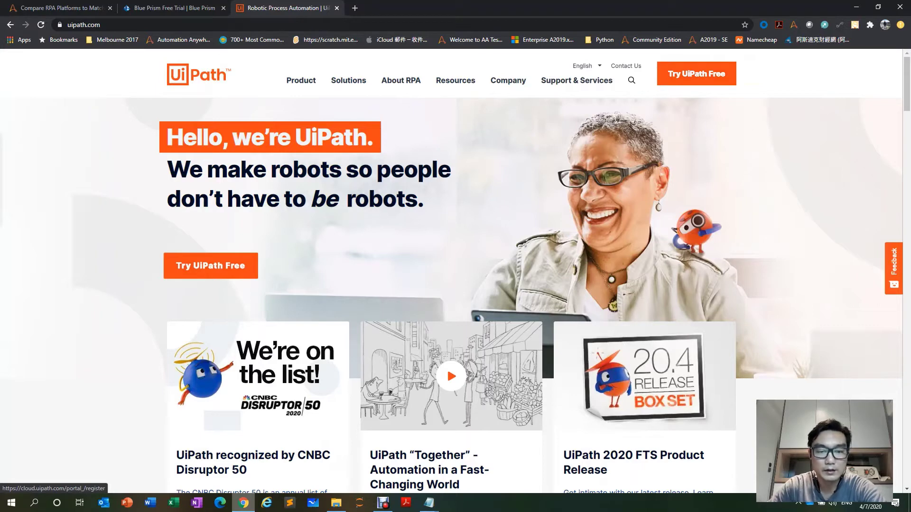
left_click(211, 266)
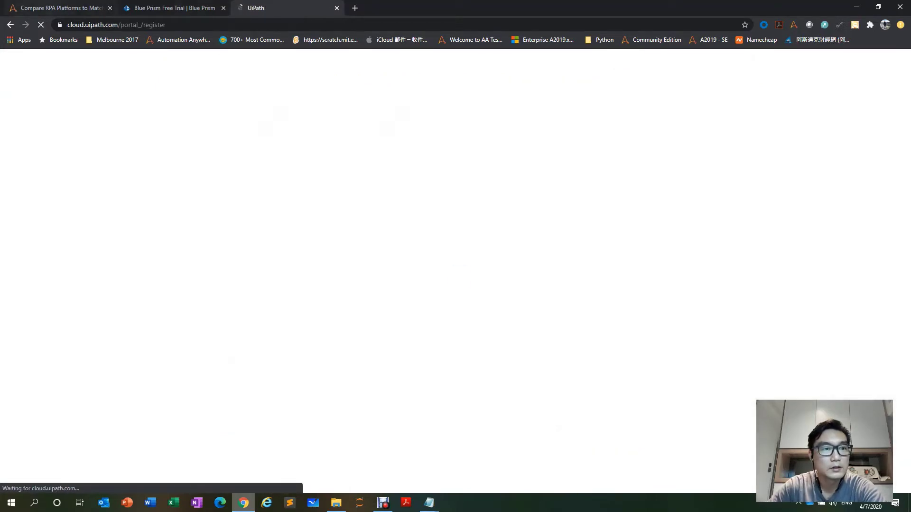
left_click(57, 7)
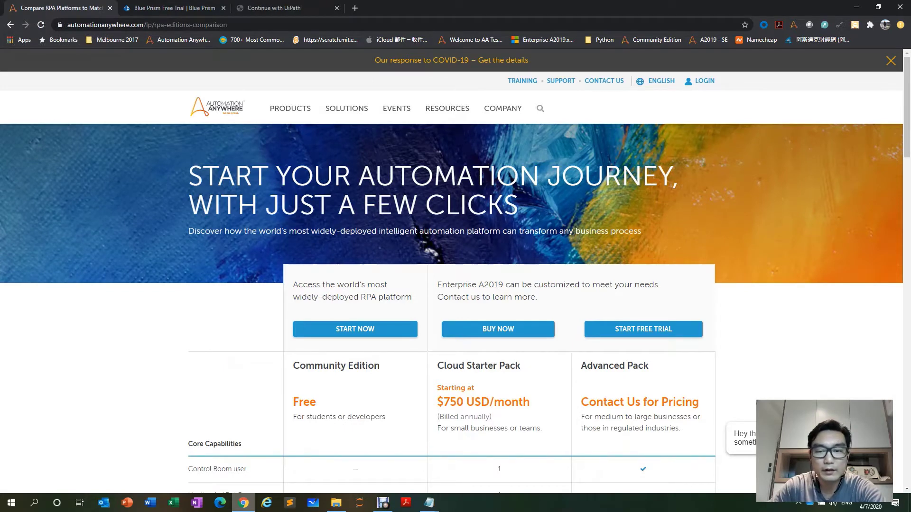
scroll(427, 246, "down", 3)
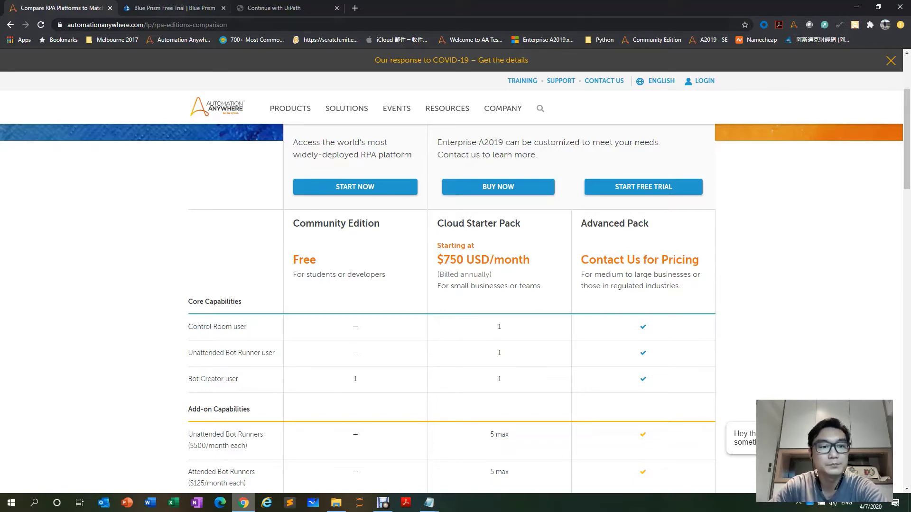
Review the Blue Prism trial and UiPath sign-up pages again, then browse the Automation Anywhere editions.
left_click(173, 8)
scroll(455, 284, "down", 5)
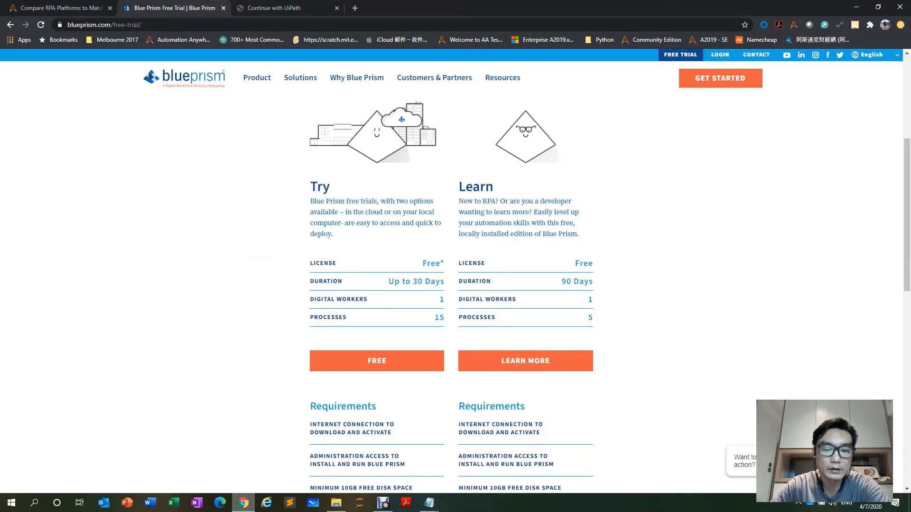
left_click(275, 9)
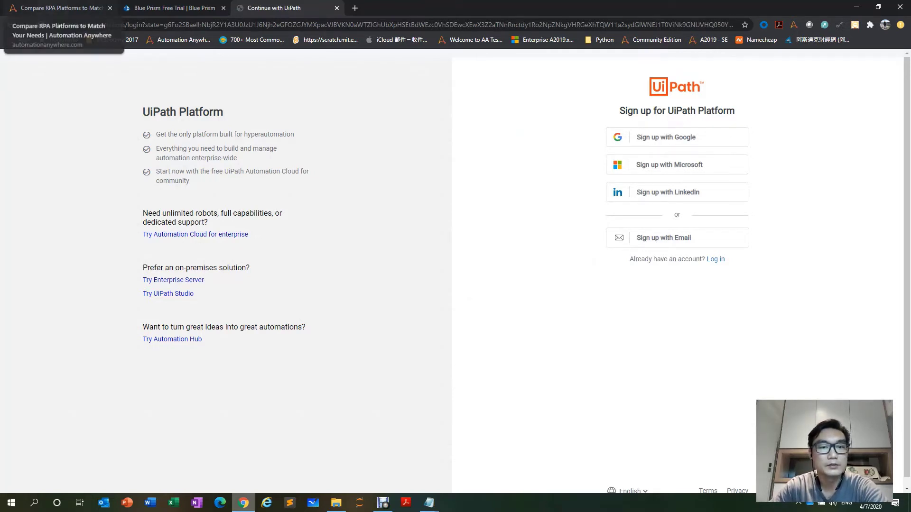
left_click(57, 8)
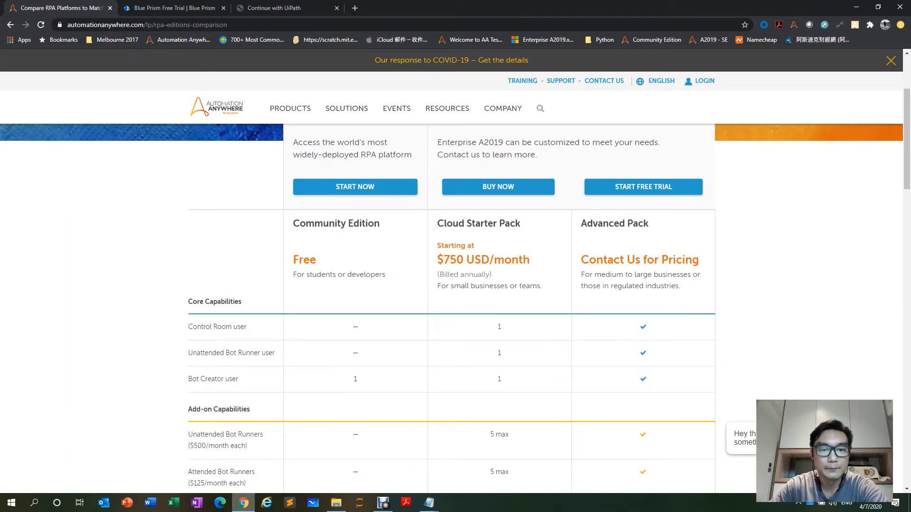
scroll(451, 308, "down", 10)
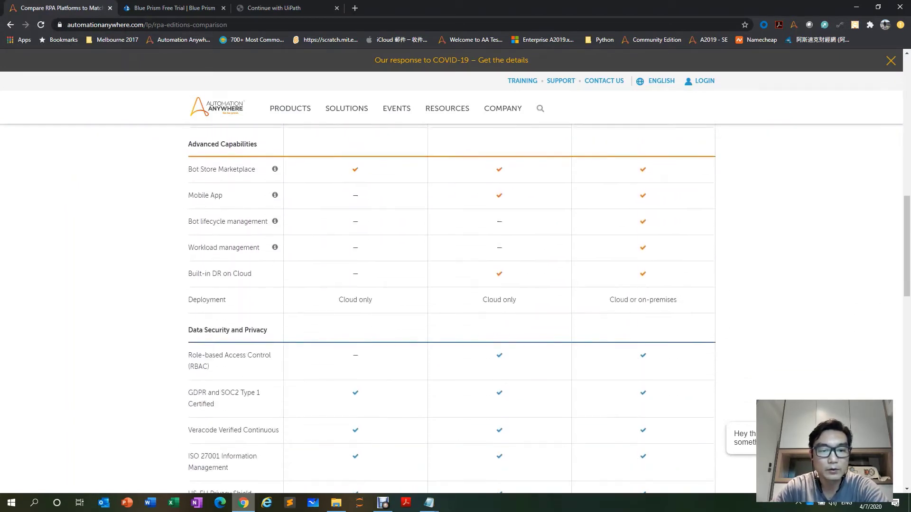
scroll(451, 308, "up", 10)
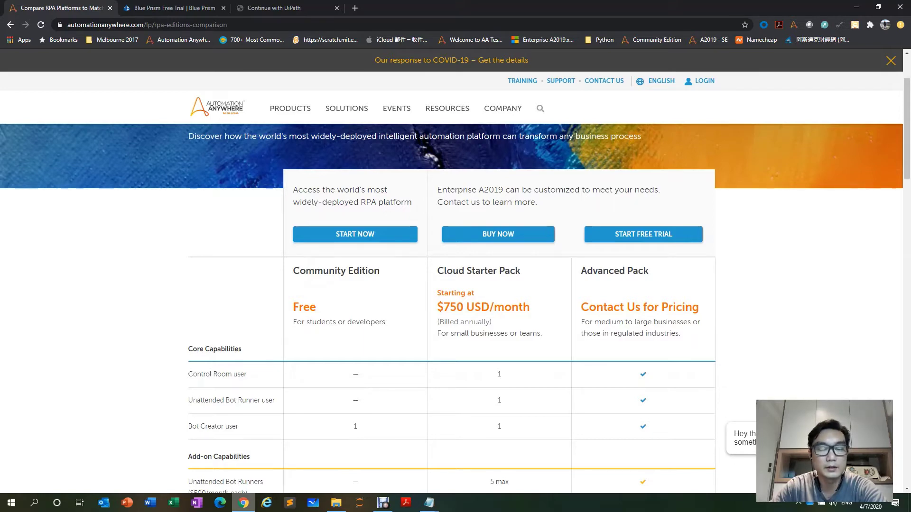
On the Community Edition START NOW form, enter the user's first and last name.
left_click(355, 234)
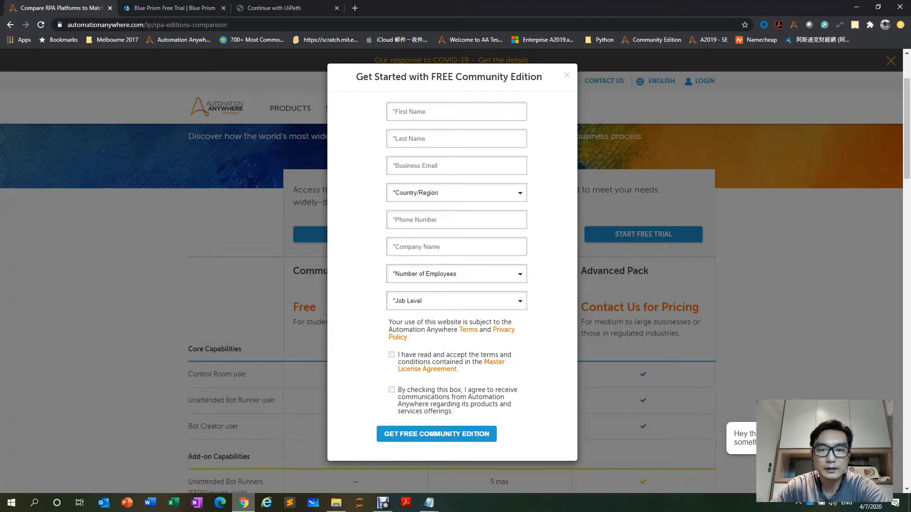
left_click(456, 112)
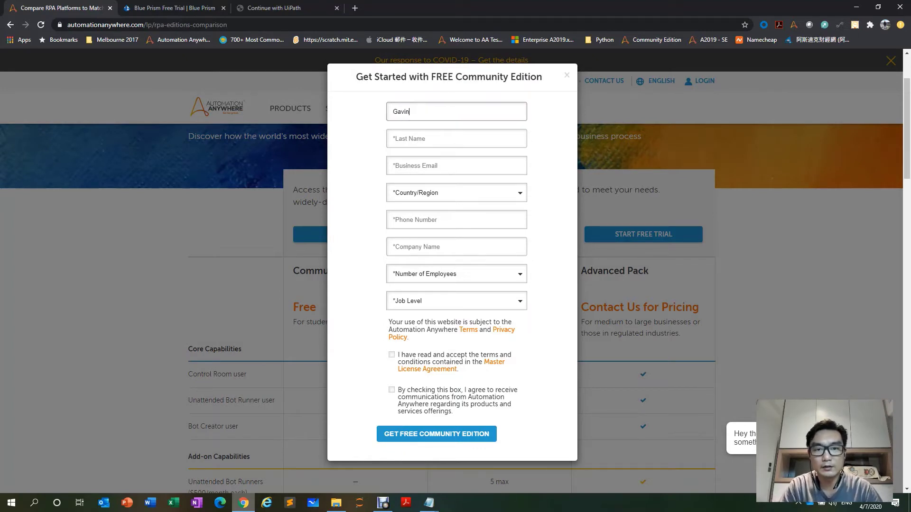
key("Tab")
type("L")
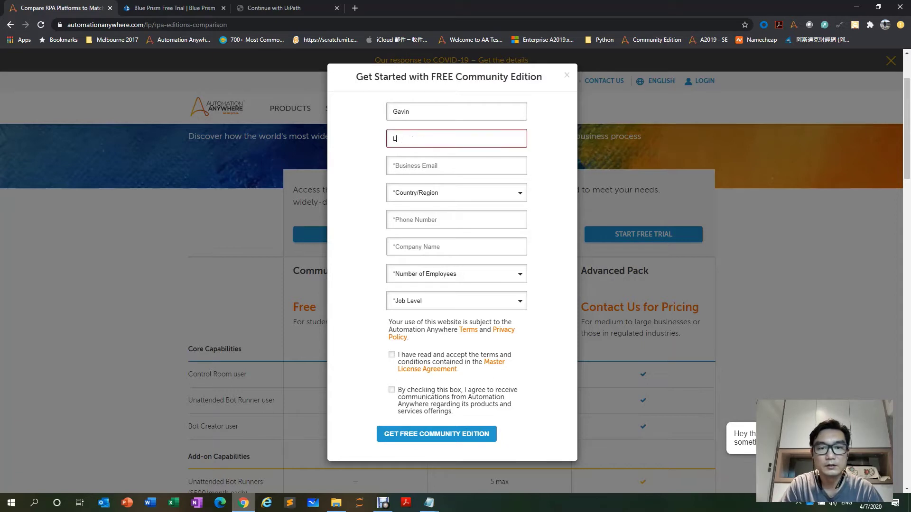
type("eung")
key("Tab")
type("d")
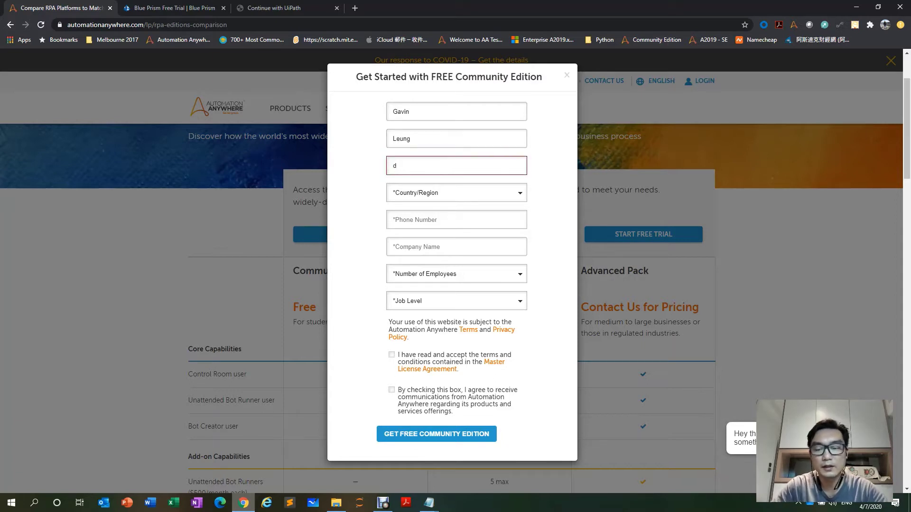
key("BackSpace")
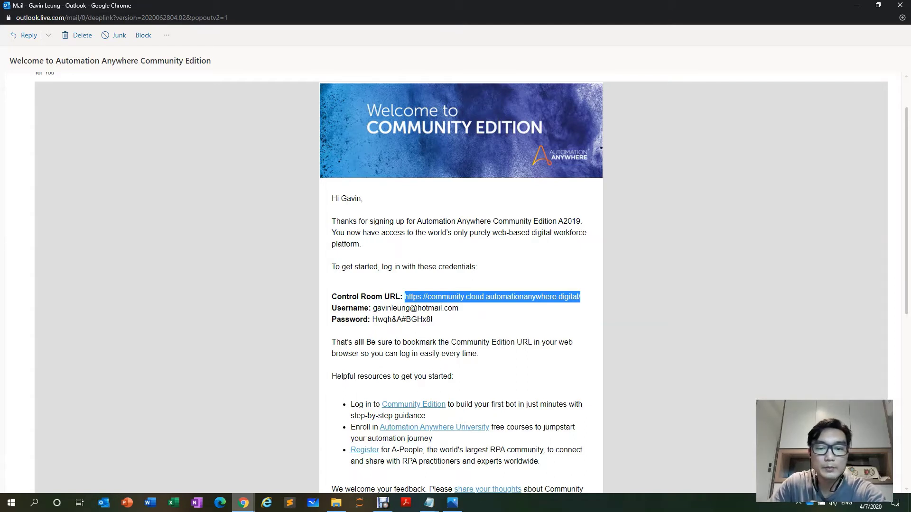
Copy the Control Room URL from the welcome email and load it in Chrome's address bar.
left_click(503, 309)
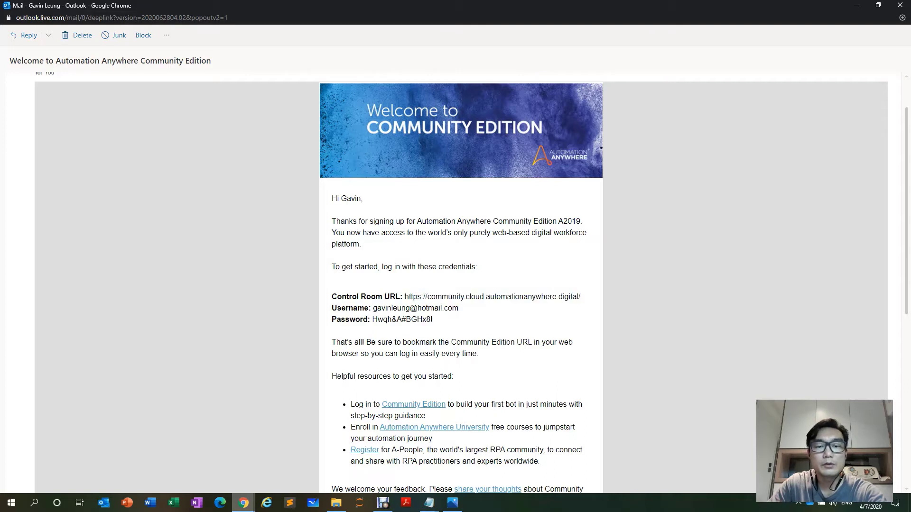
left_click_drag(405, 297, 580, 296)
key("ctrl+c")
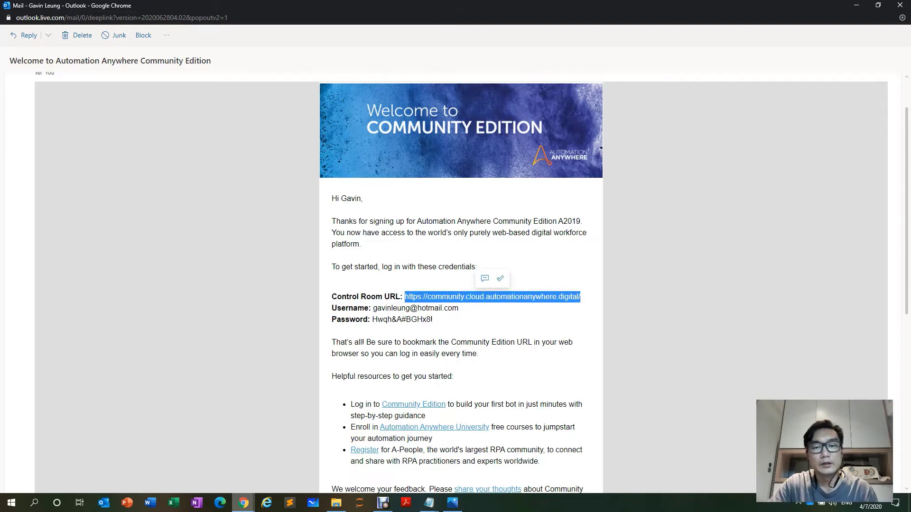
mouse_move(243, 503)
left_click(189, 462)
key("ctrl+v")
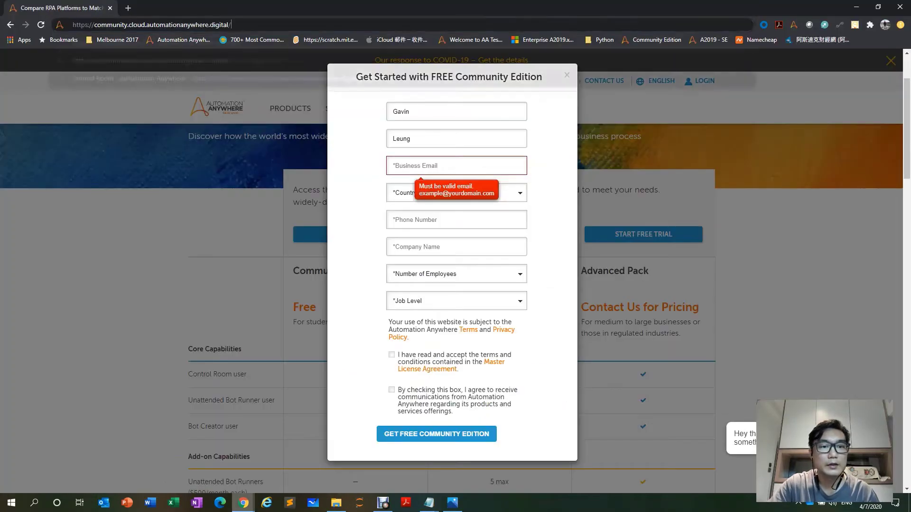
key("Return")
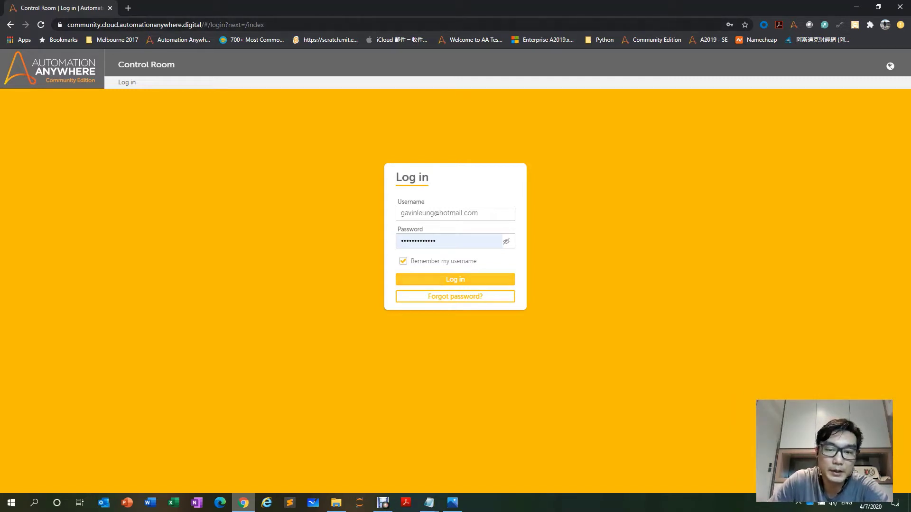
Submit the saved username and password to log into the Community Edition Control Room.
key("Return")
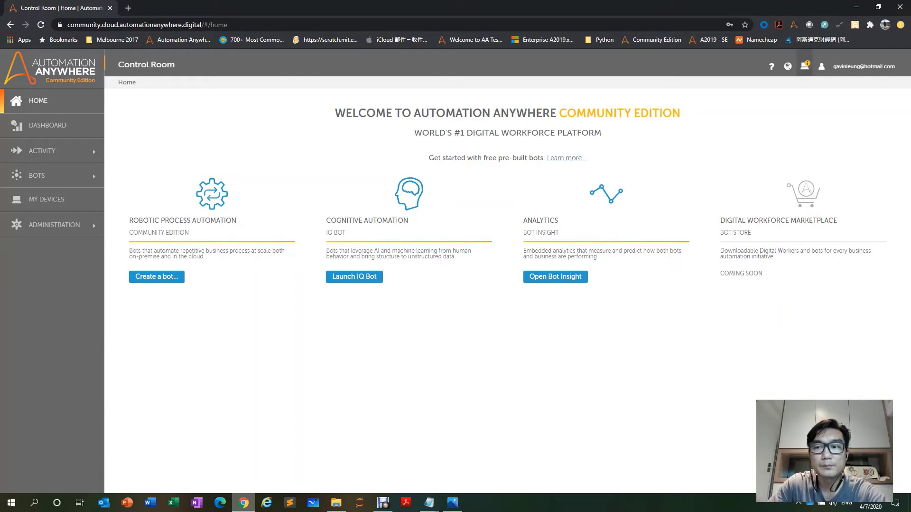
Connect this computer as a bot device and download the latest bot agent installer.
left_click(804, 66)
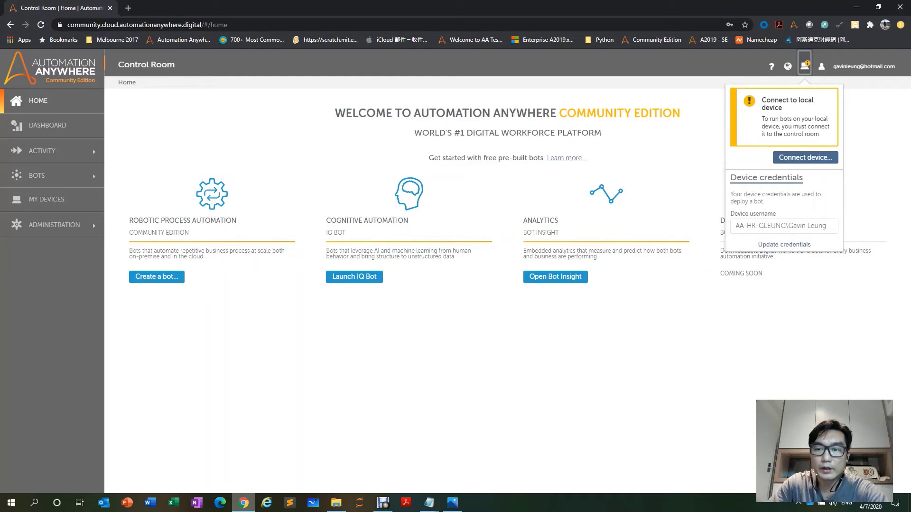
left_click(805, 157)
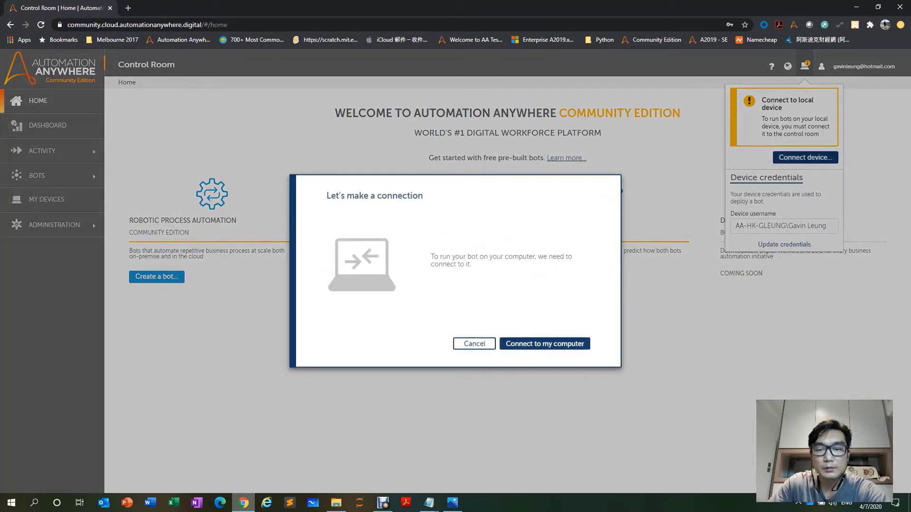
left_click(545, 344)
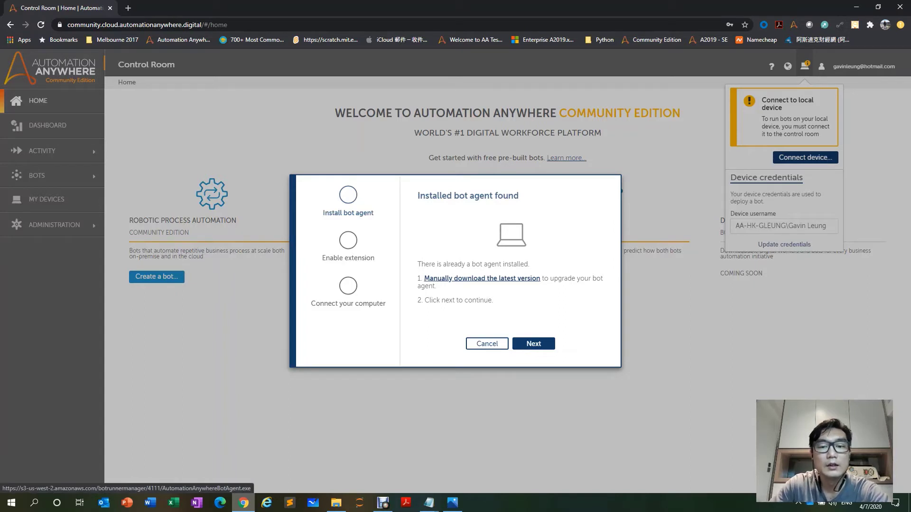
left_click(482, 279)
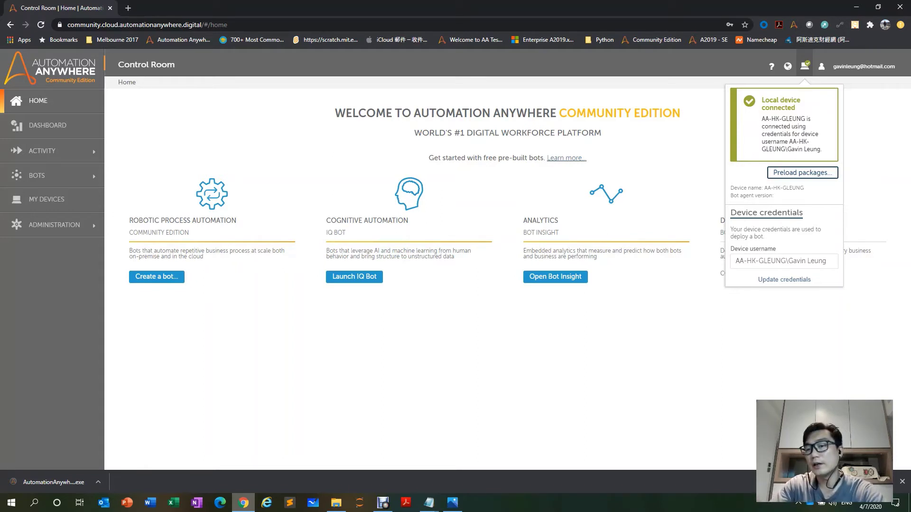
Preload packages on the local device, then cancel the device credentials editing.
left_click(802, 173)
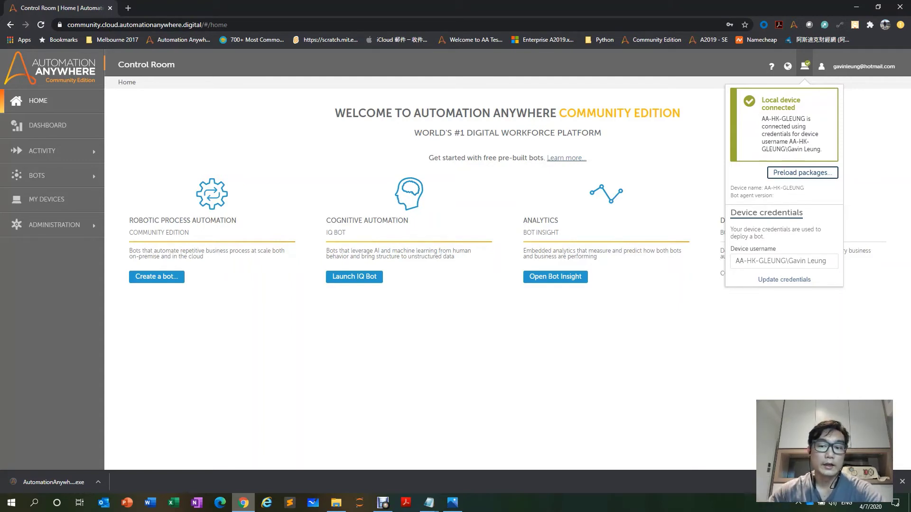
left_click(784, 279)
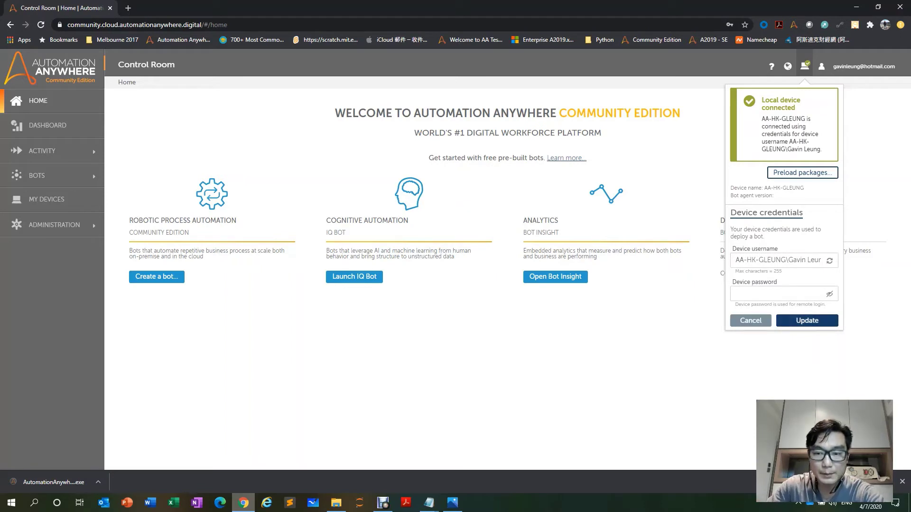
key("Escape")
key("Escape")
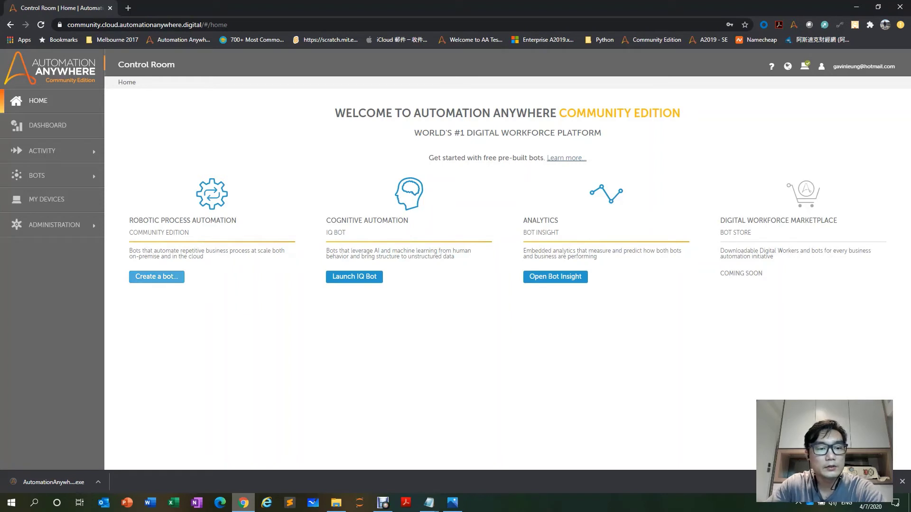
Create a task bot named RPA-FUN and open it in the editor.
left_click(157, 277)
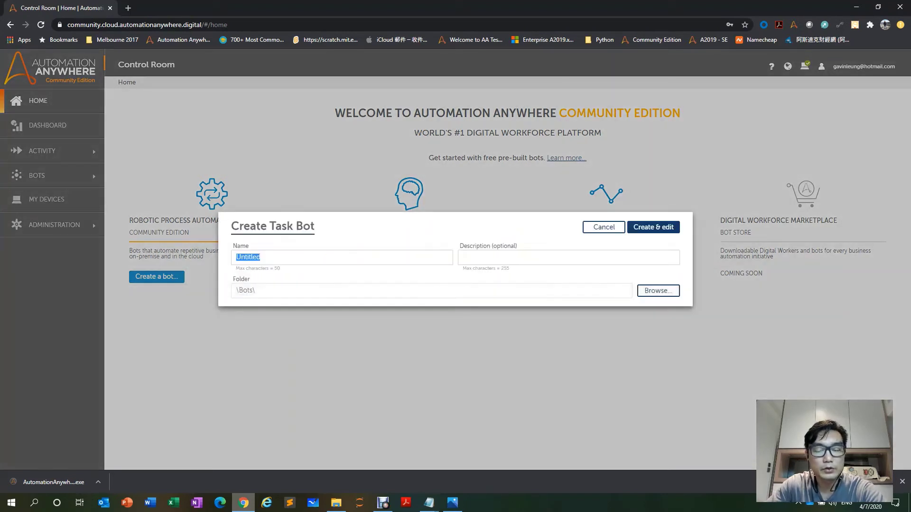
type("RPA")
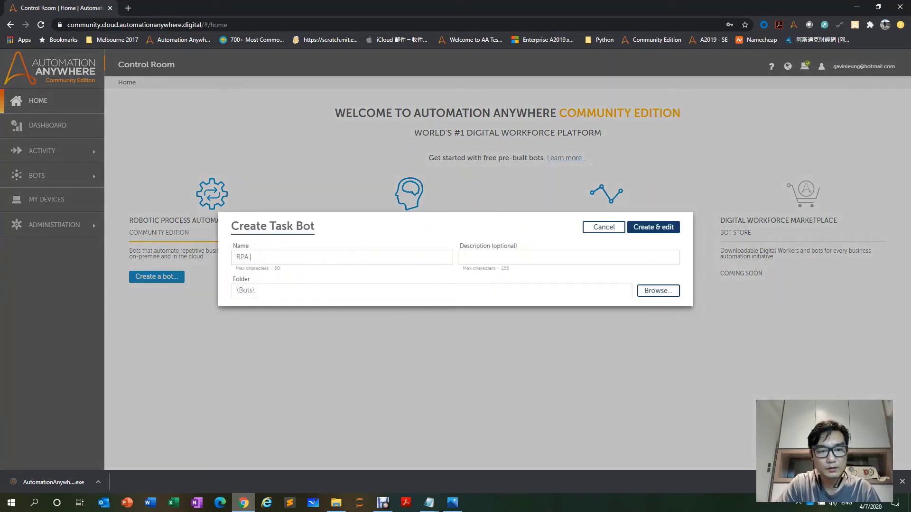
type("-FUN")
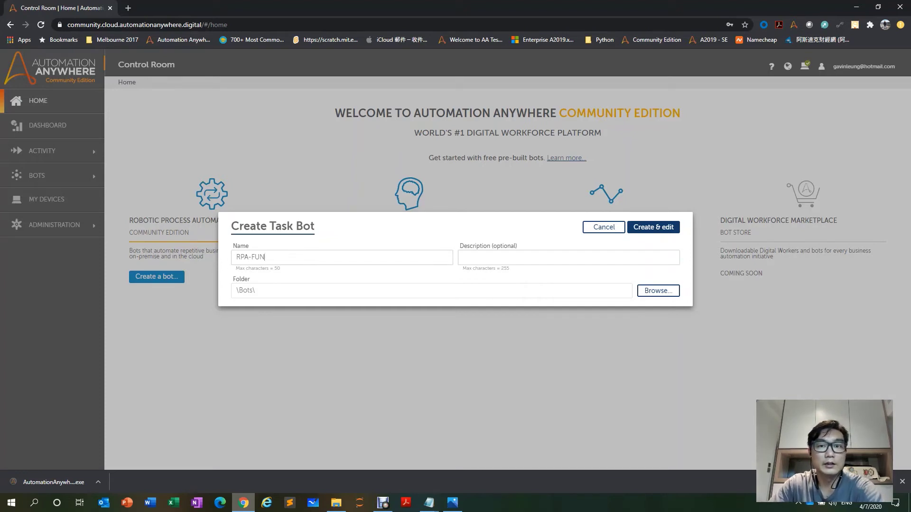
key("Return")
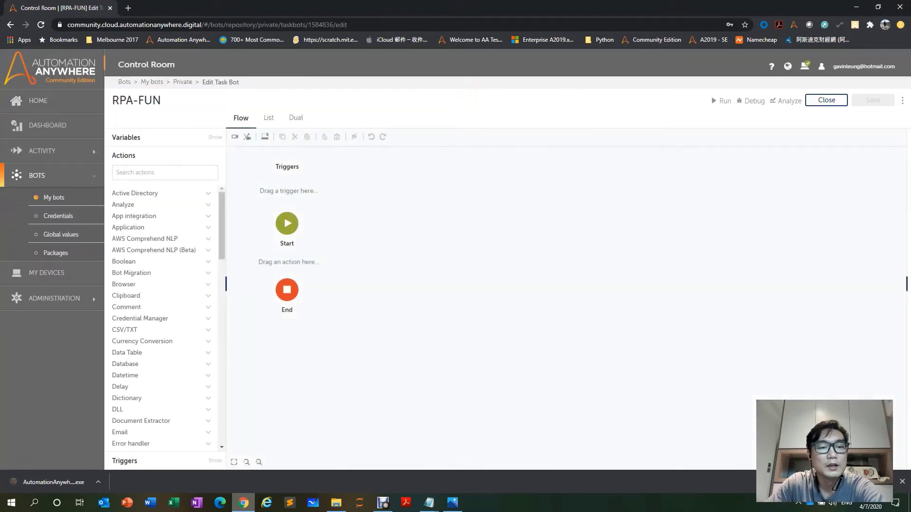
Collapse the navigation sidebar and scroll the Actions list to find Message box.
left_click(104, 63)
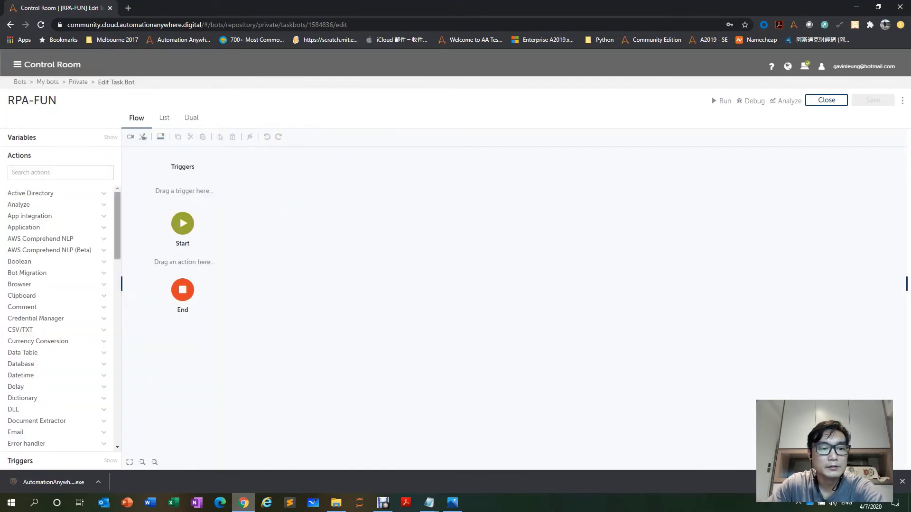
mouse_move(117, 226)
left_mouse_down()
mouse_move(118, 411)
mouse_move(117, 226)
left_mouse_up()
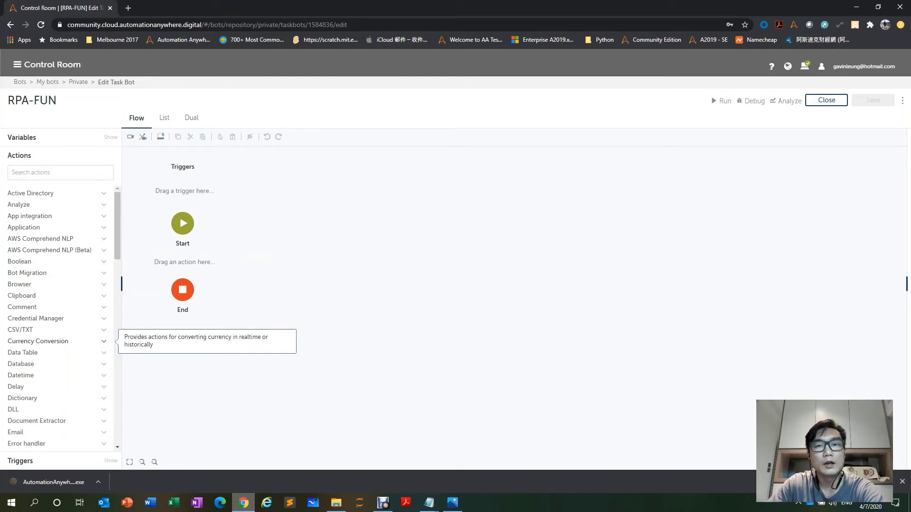
scroll(57, 332, "down", 4)
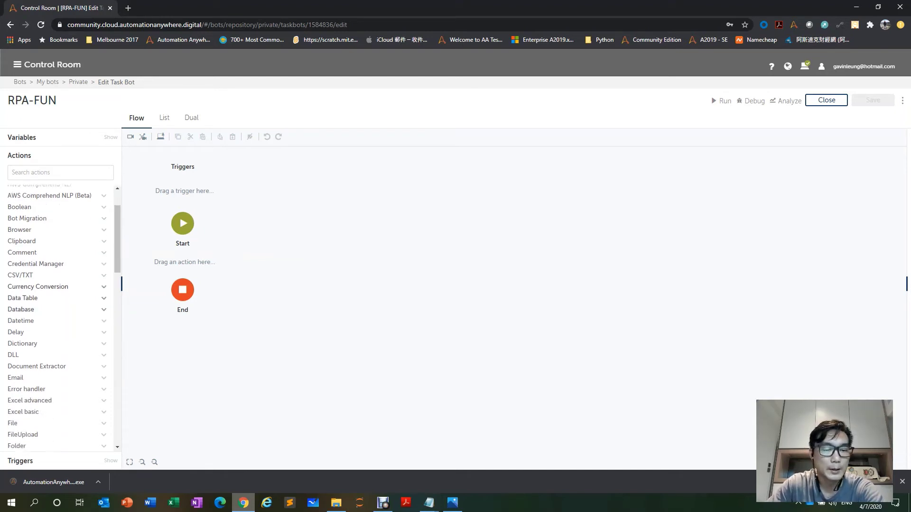
scroll(47, 333, "down", 3)
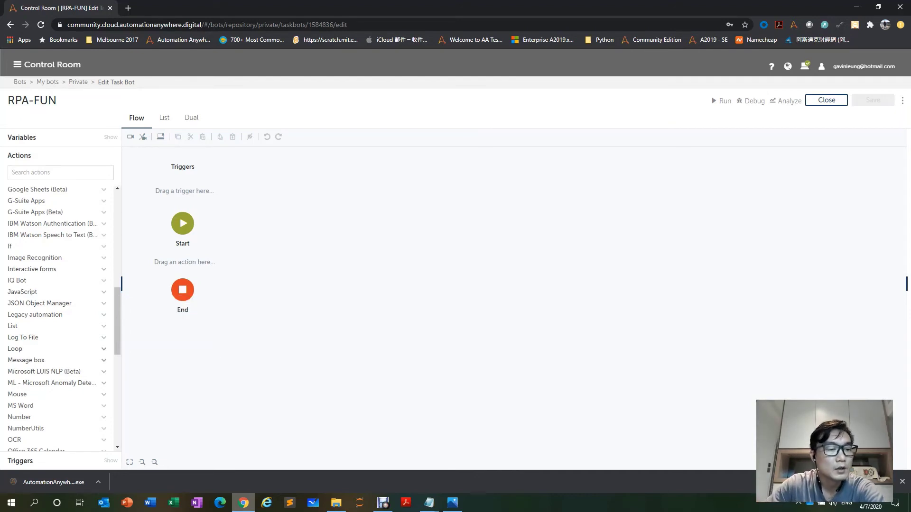
scroll(57, 349, "down", 5)
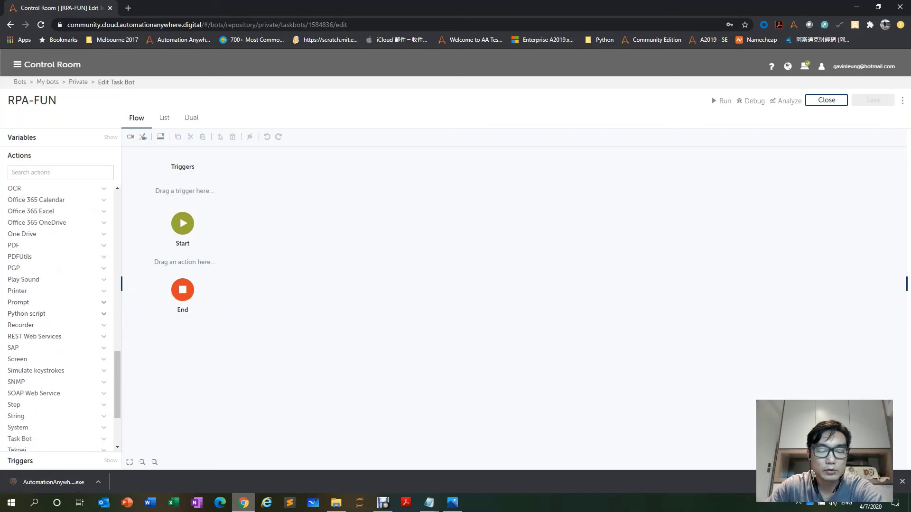
scroll(57, 317, "down", 2)
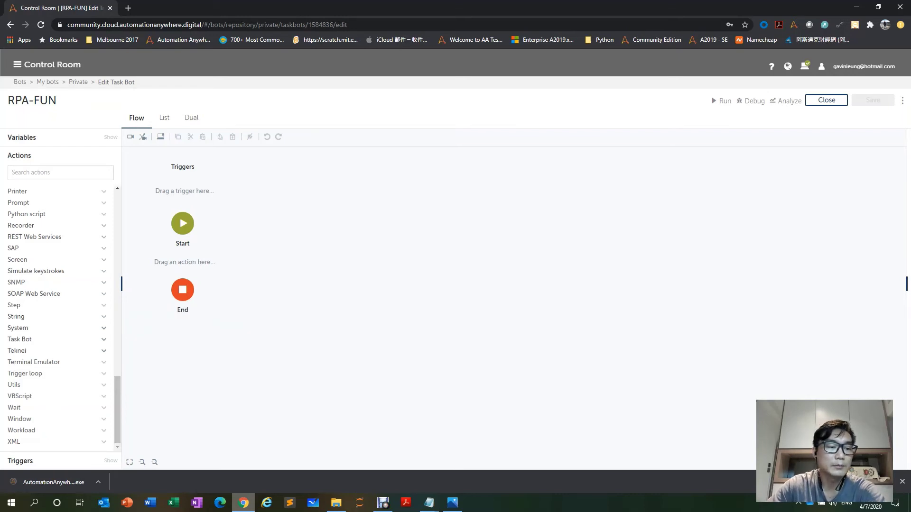
scroll(62, 318, "up", 4)
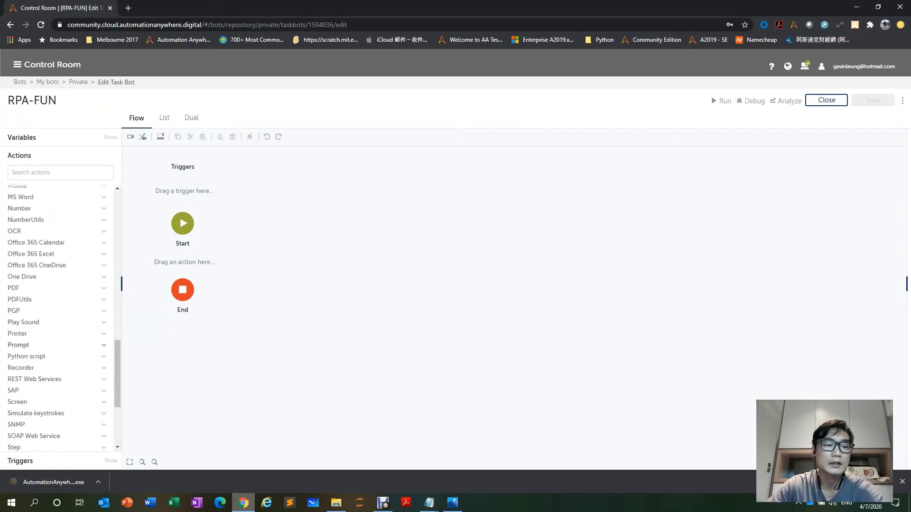
scroll(61, 318, "up", 1)
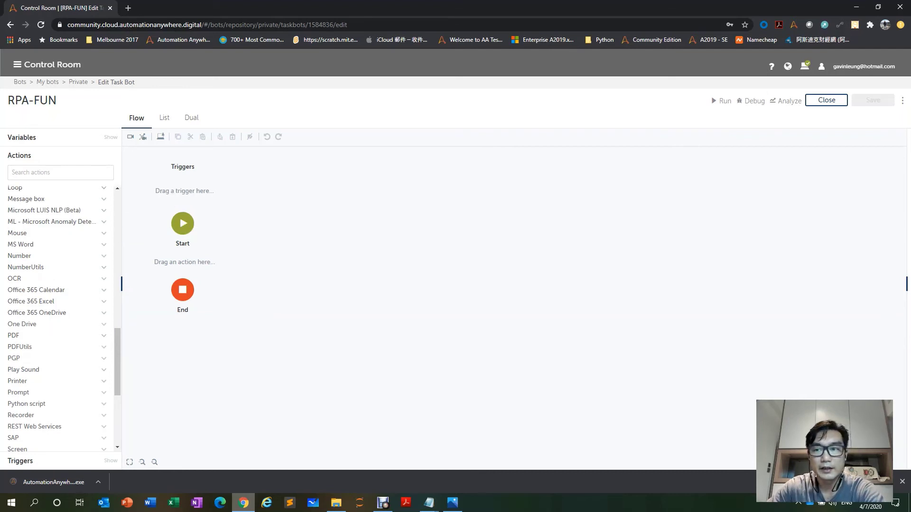
Insert a Message box action between Start and End with message 'Hello World !' and apply it.
left_click(27, 198)
left_click_drag(33, 211, 308, 282)
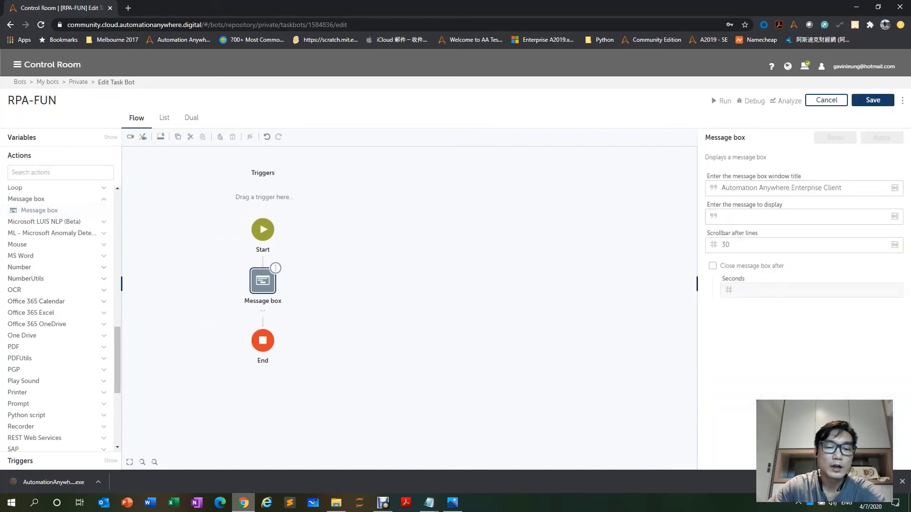
left_click(797, 216)
type("He")
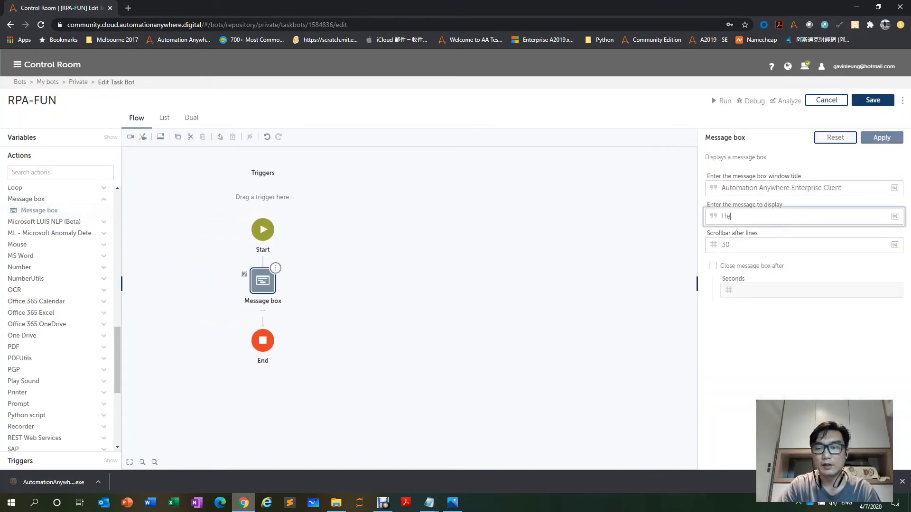
type("llo World !")
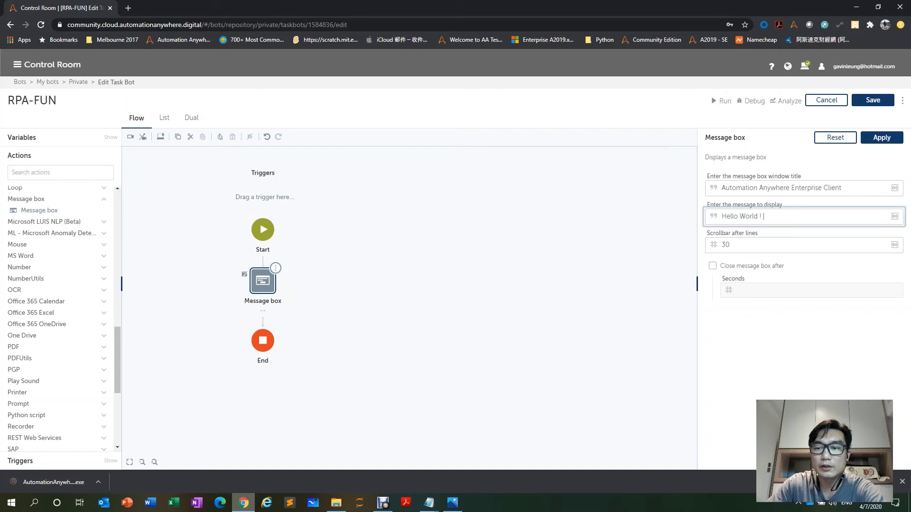
key("Tab")
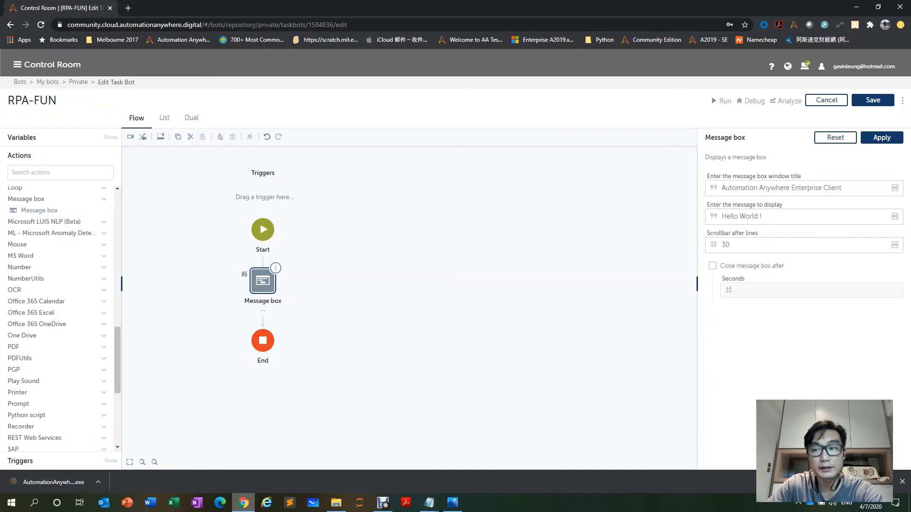
left_click(881, 137)
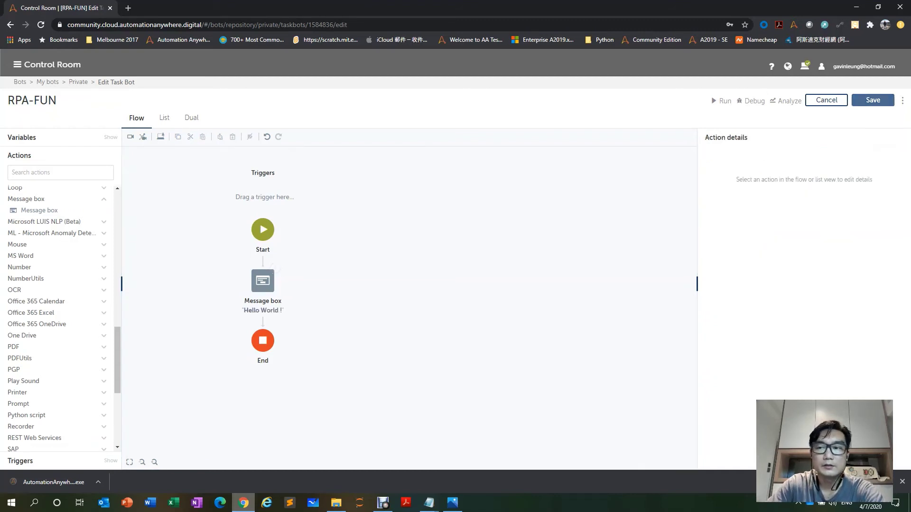
Save and run RPA-FUN, then dismiss the 'Hello World !' message and the success notice.
left_click(873, 100)
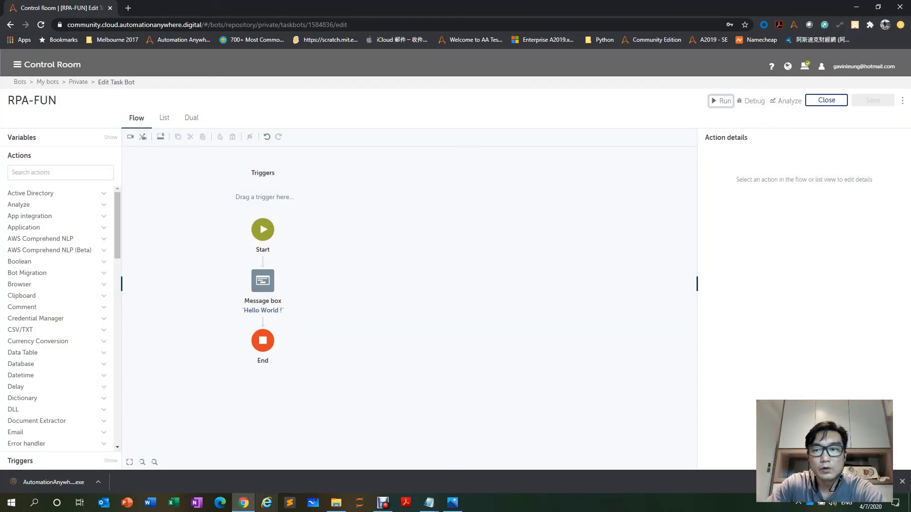
left_click(720, 101)
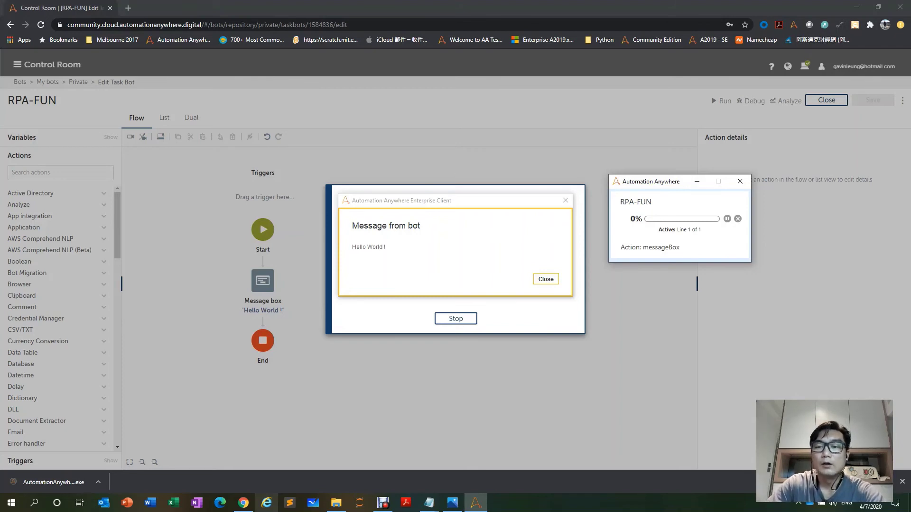
left_click_drag(669, 181, 690, 349)
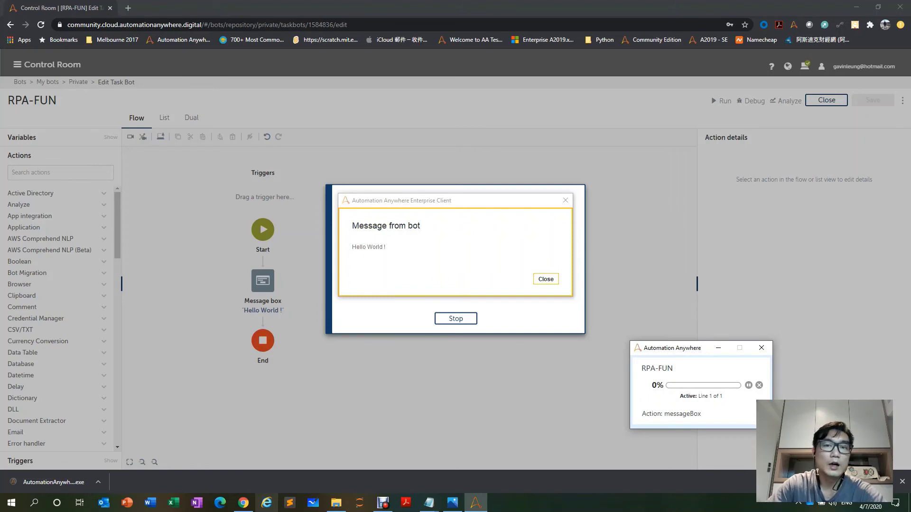
left_click_drag(455, 202, 433, 121)
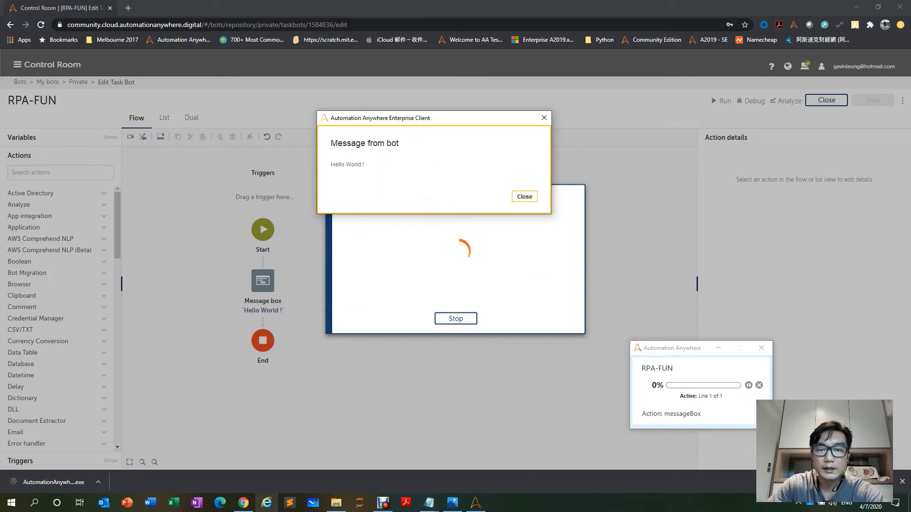
left_click(524, 196)
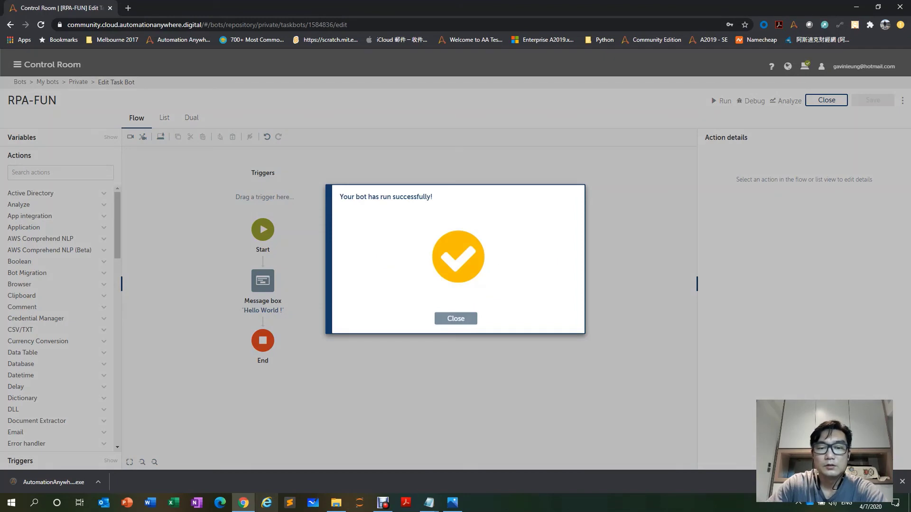
left_click(456, 319)
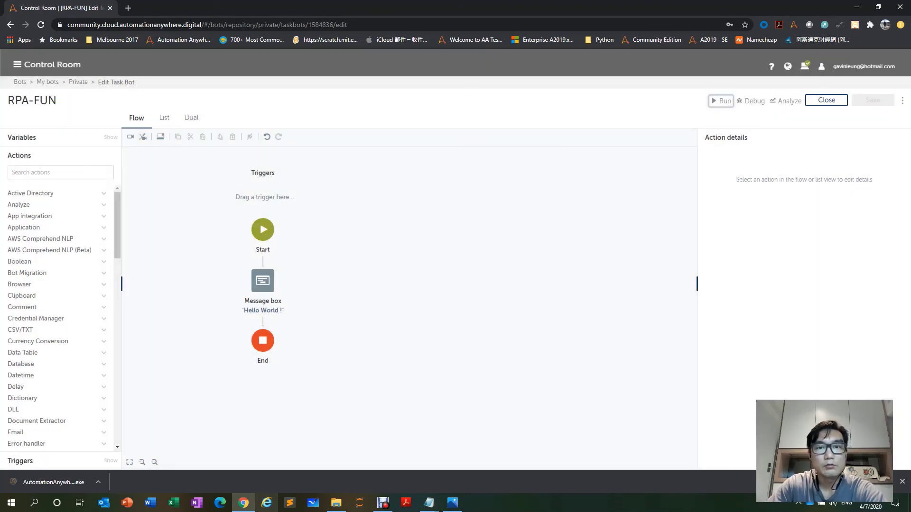